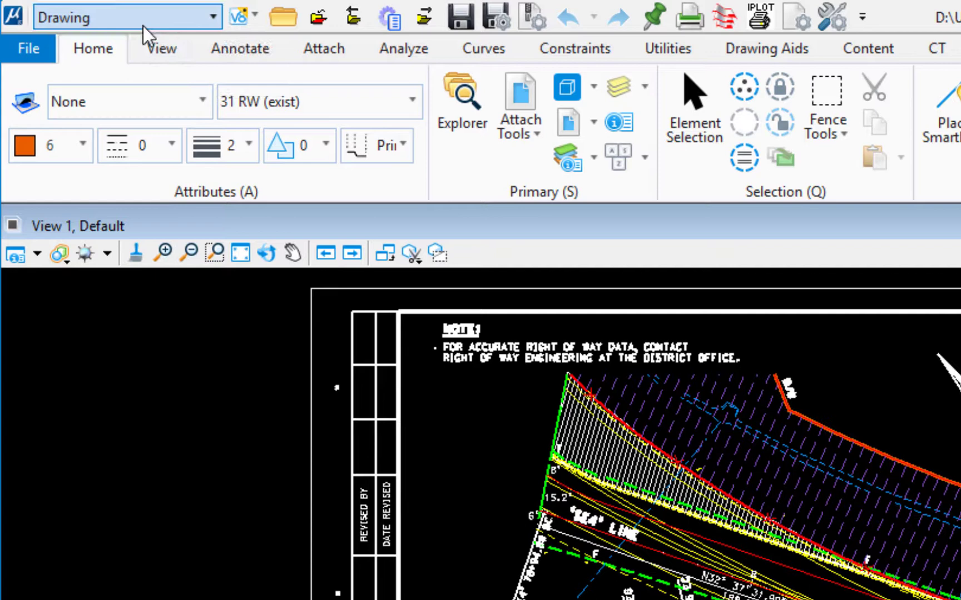
Check the workflows available for the 2D drawing, and open 3D Example SM 101.dgn.
{"action": "left_click", "coordinate": [143, 26]}
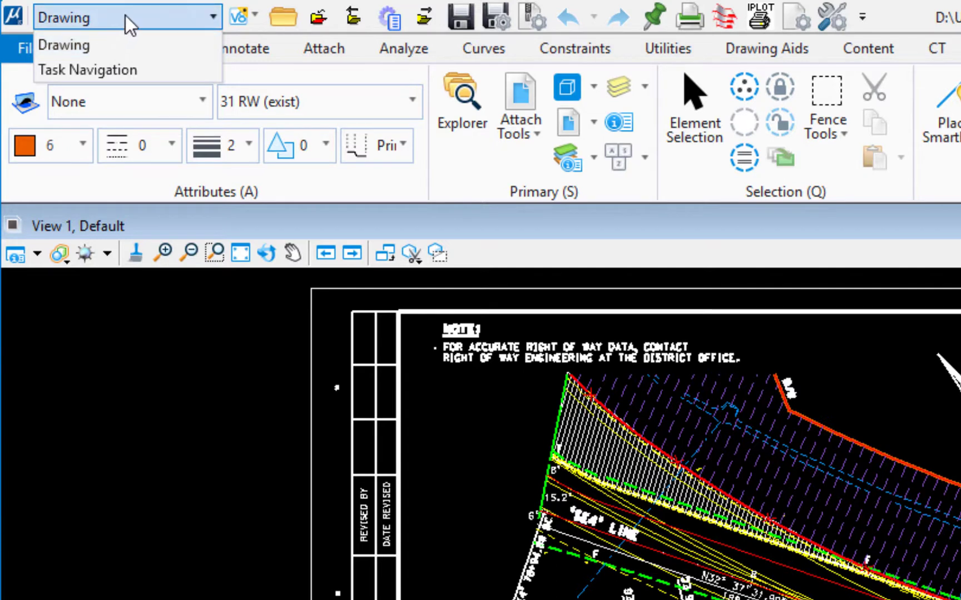
{"action": "left_click", "coordinate": [281, 18]}
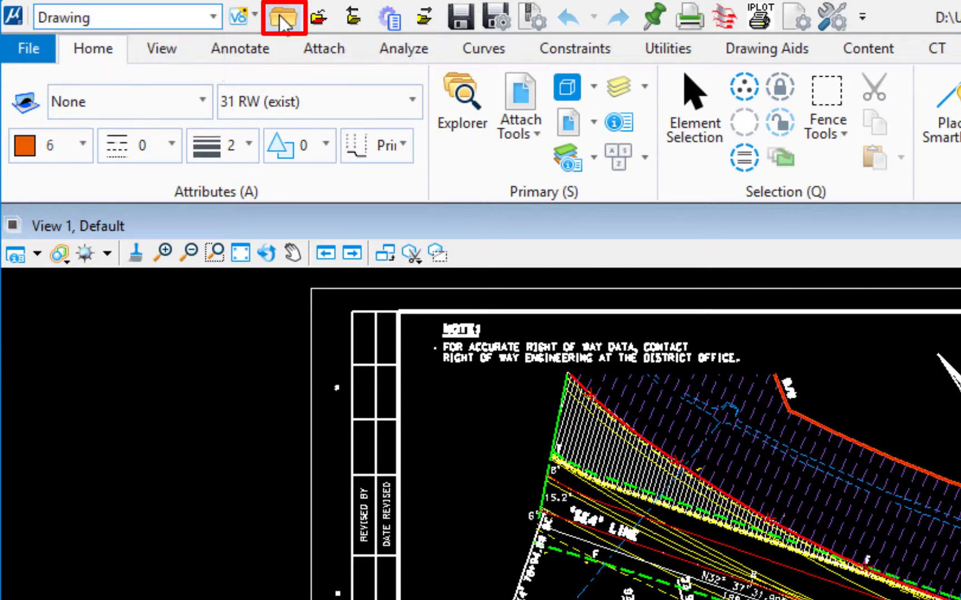
{"action": "left_click", "coordinate": [283, 16]}
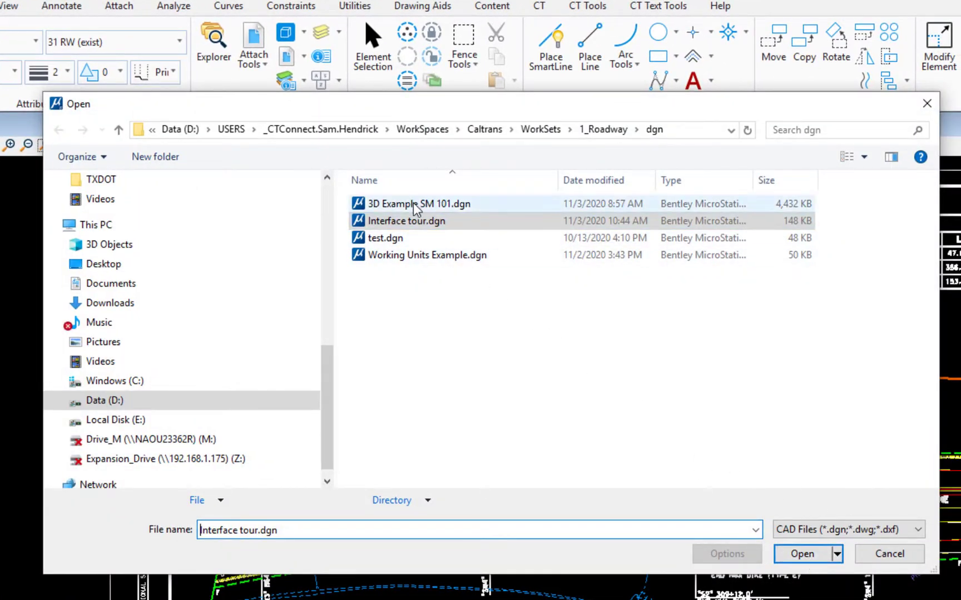
{"action": "key", "text": "Return"}
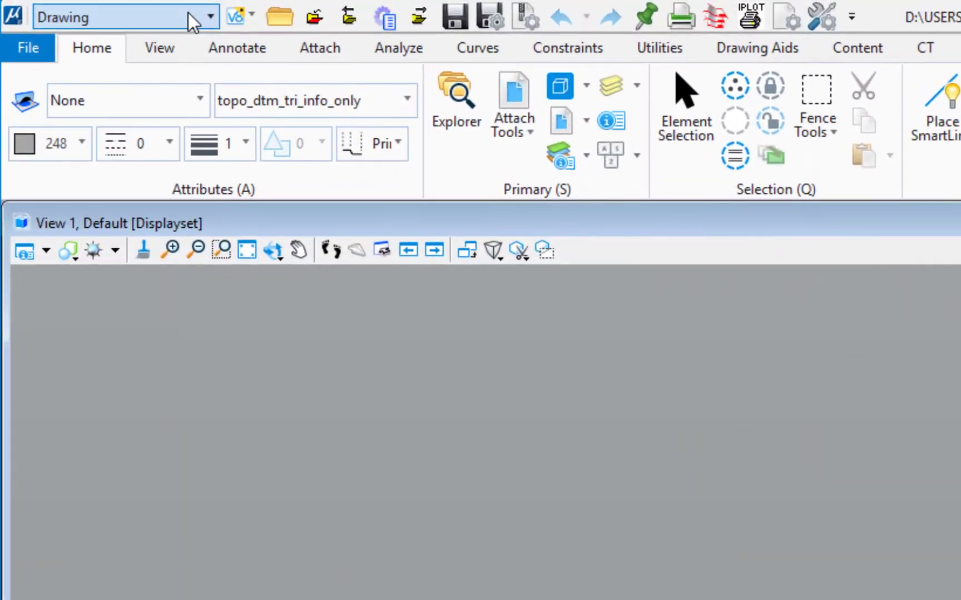
Switch the 3D file to the Modeling workflow and go back to the previous view group.
{"action": "left_click", "coordinate": [188, 13]}
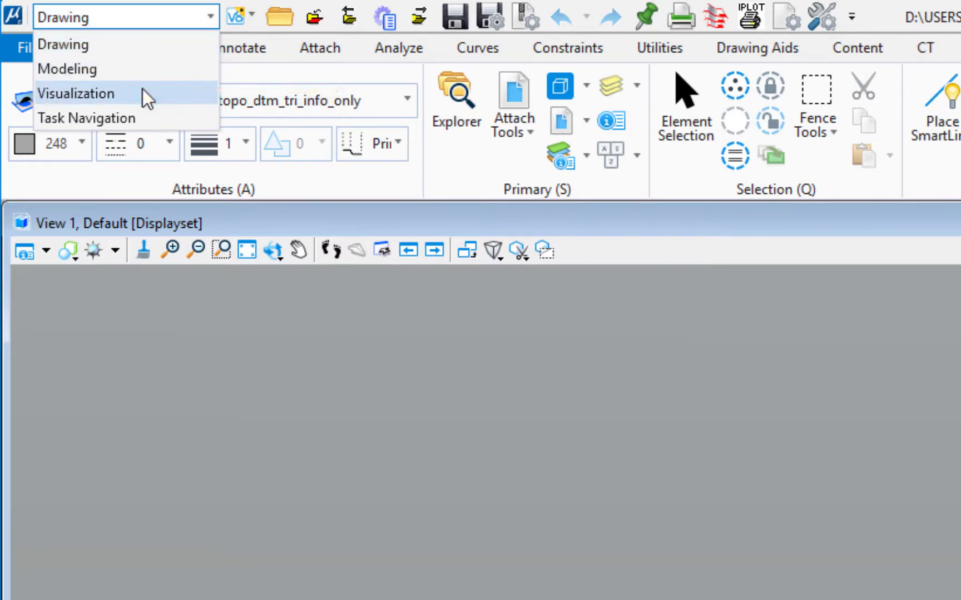
{"action": "left_click", "coordinate": [106, 75]}
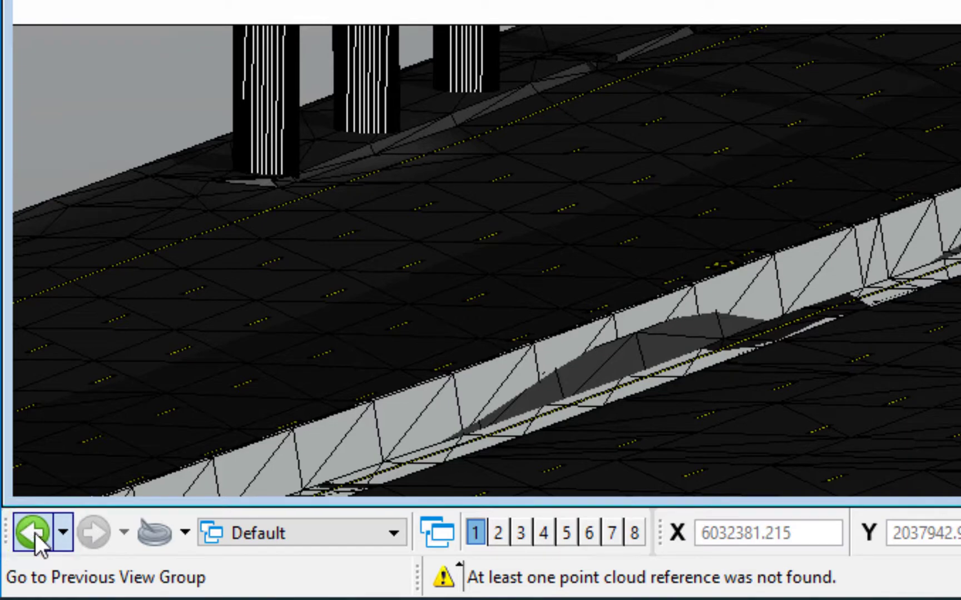
{"action": "left_click", "coordinate": [35, 533]}
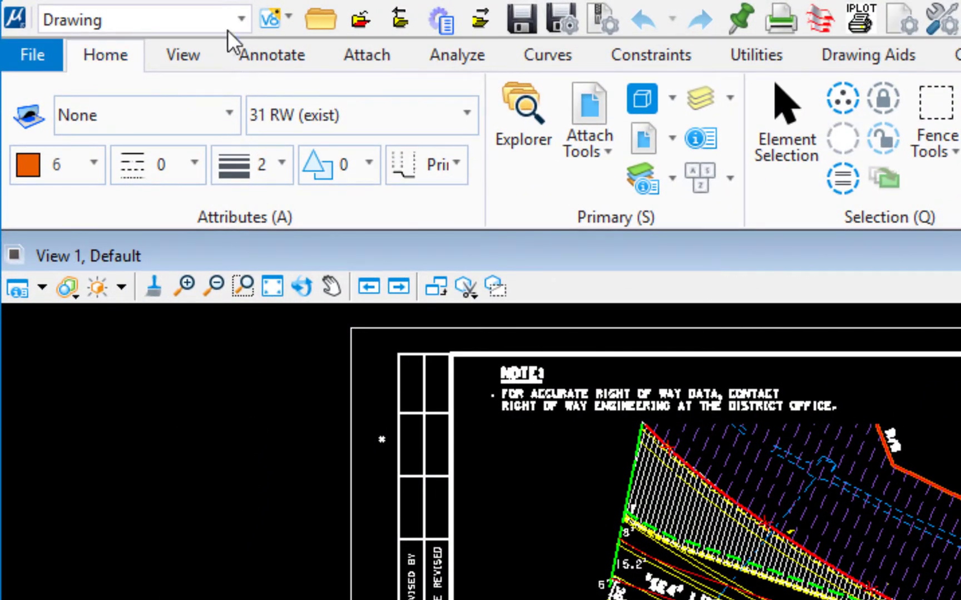
Display the legacy task tools in the Dialog layout.
{"action": "left_click", "coordinate": [272, 17]}
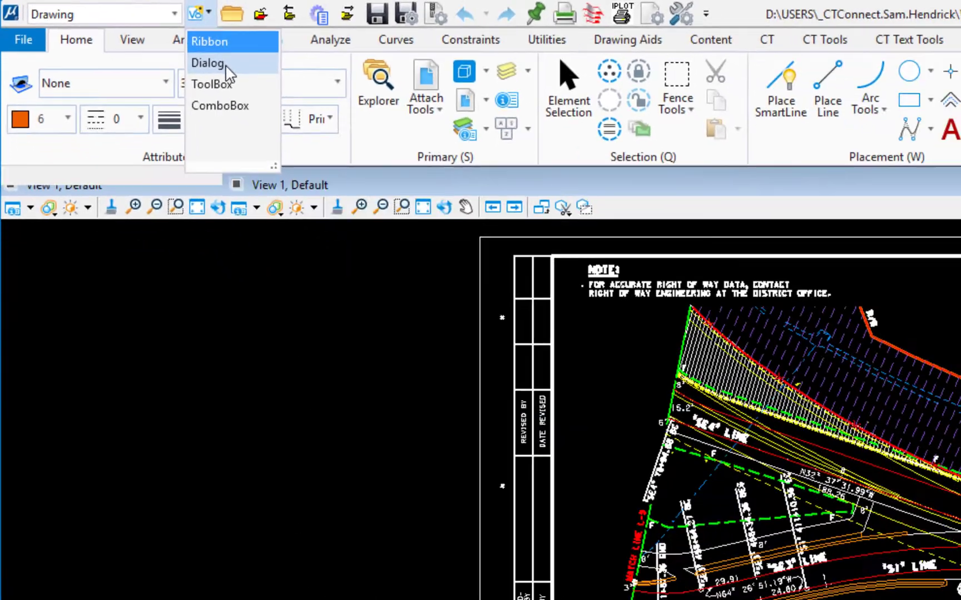
{"action": "left_click", "coordinate": [309, 89]}
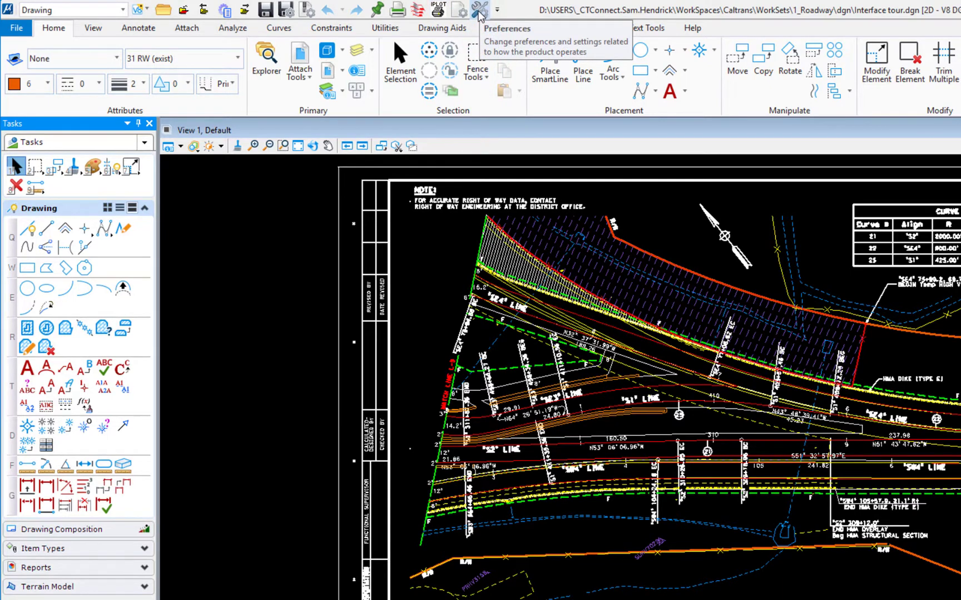
Toggle Use Position Mapping off and back on in the preferences, and preview the Linear task's tools.
{"action": "left_click", "coordinate": [479, 11]}
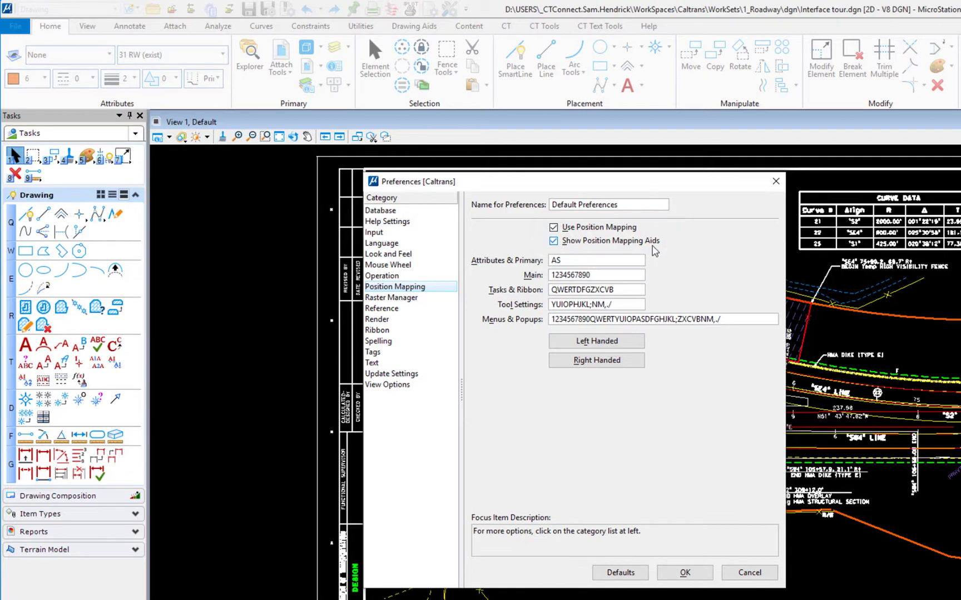
{"action": "left_click", "coordinate": [553, 228]}
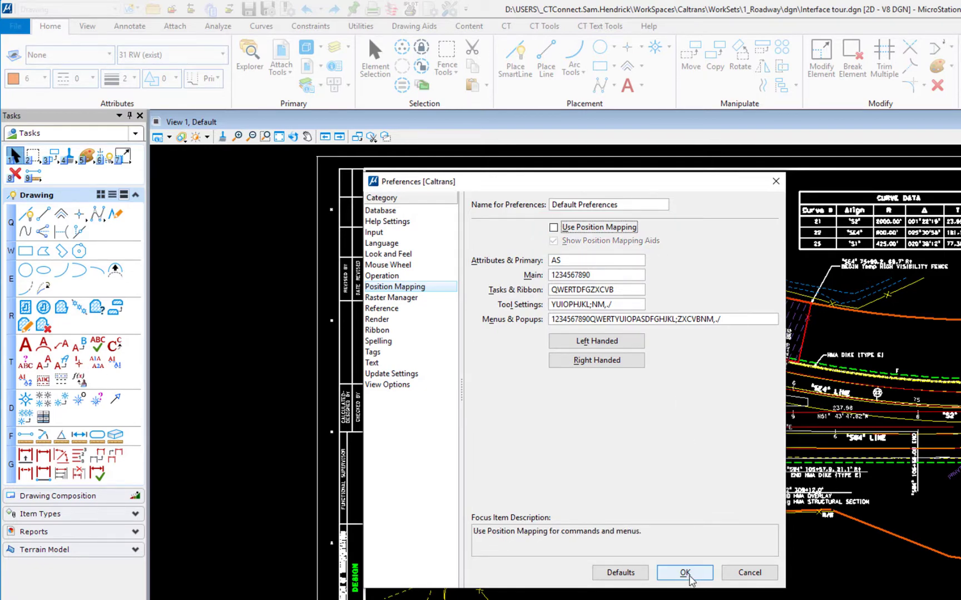
{"action": "left_click", "coordinate": [687, 575]}
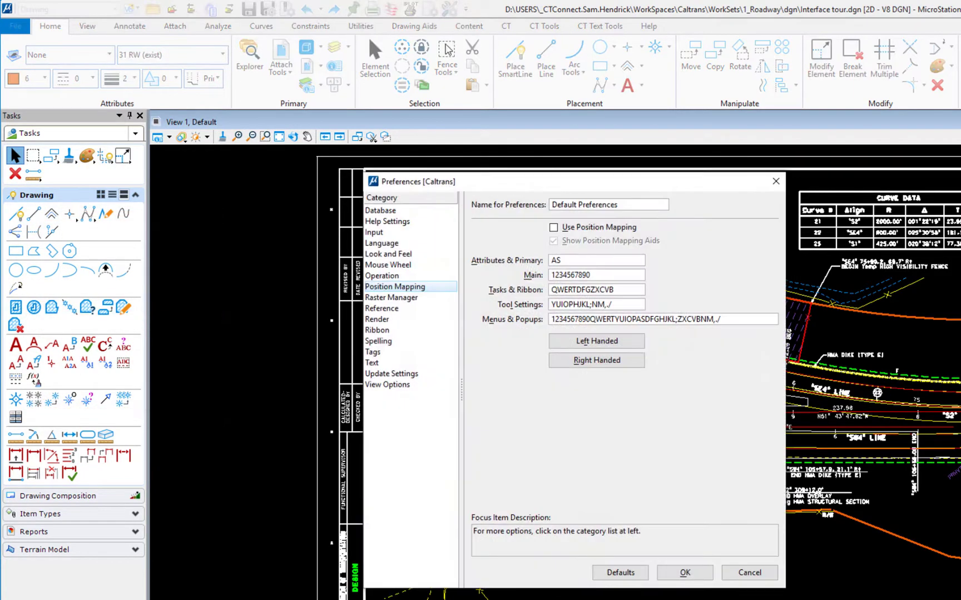
{"action": "left_click", "coordinate": [554, 228]}
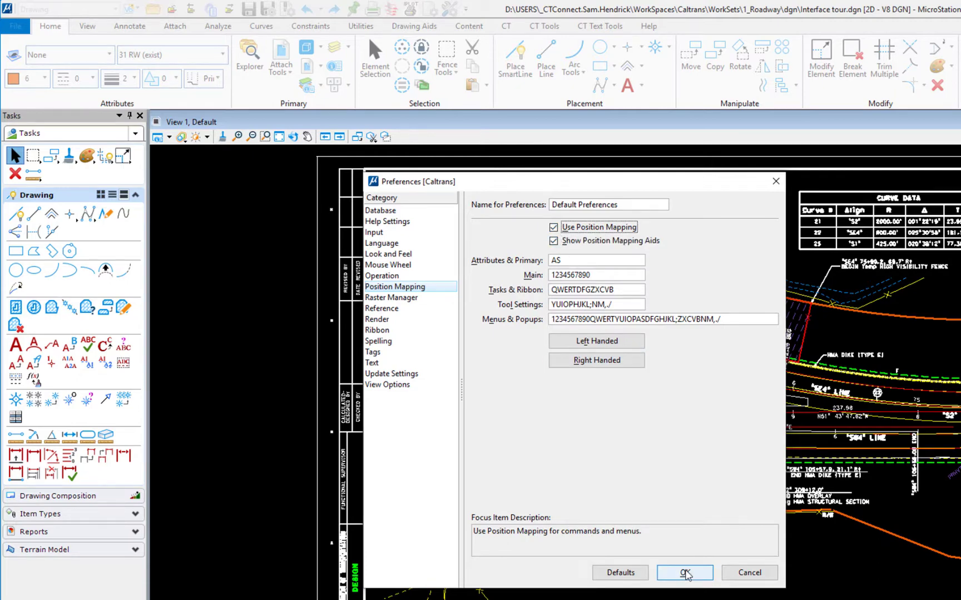
{"action": "left_click", "coordinate": [686, 574]}
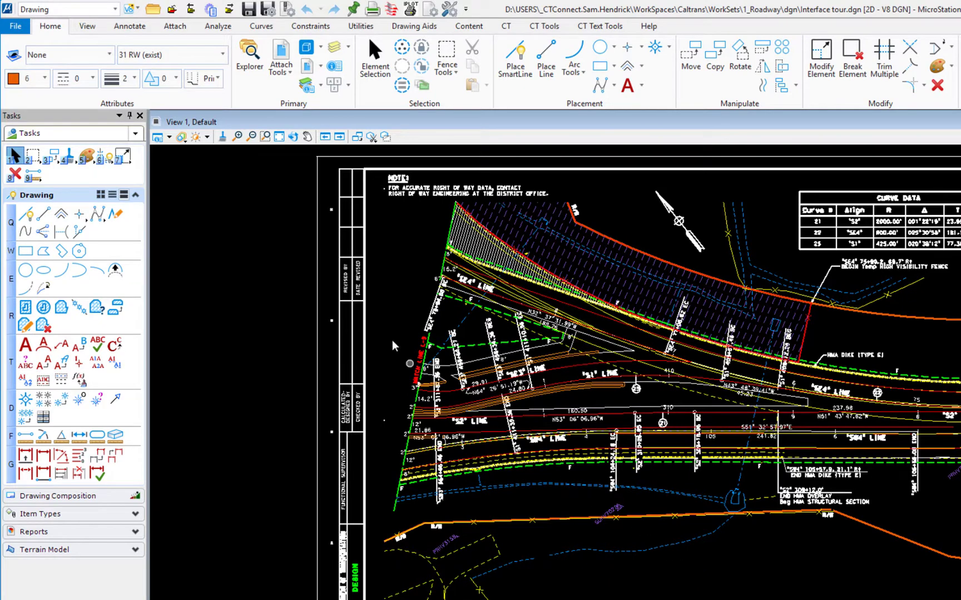
{"action": "key", "text": "q"}
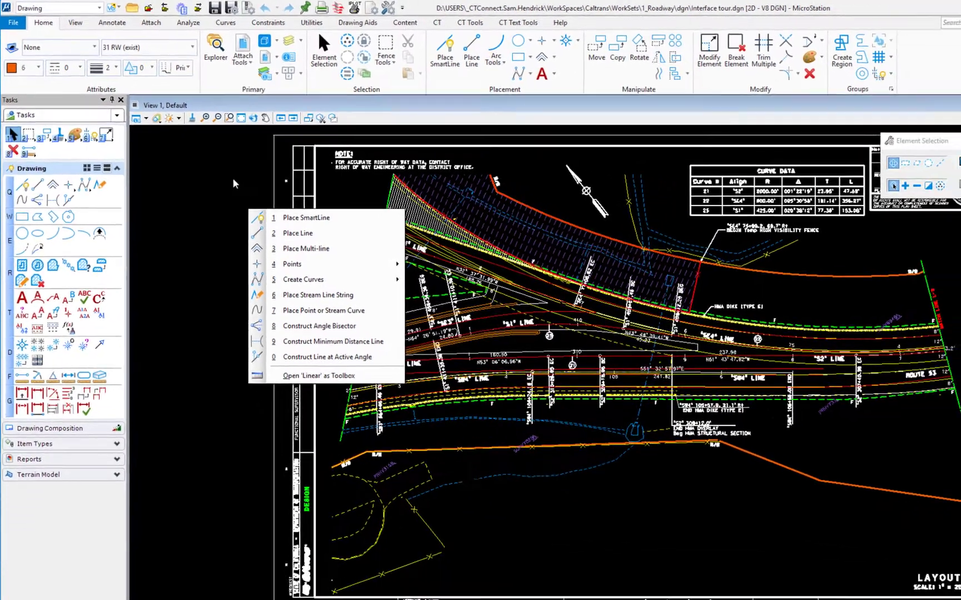
{"action": "key", "text": "Escape"}
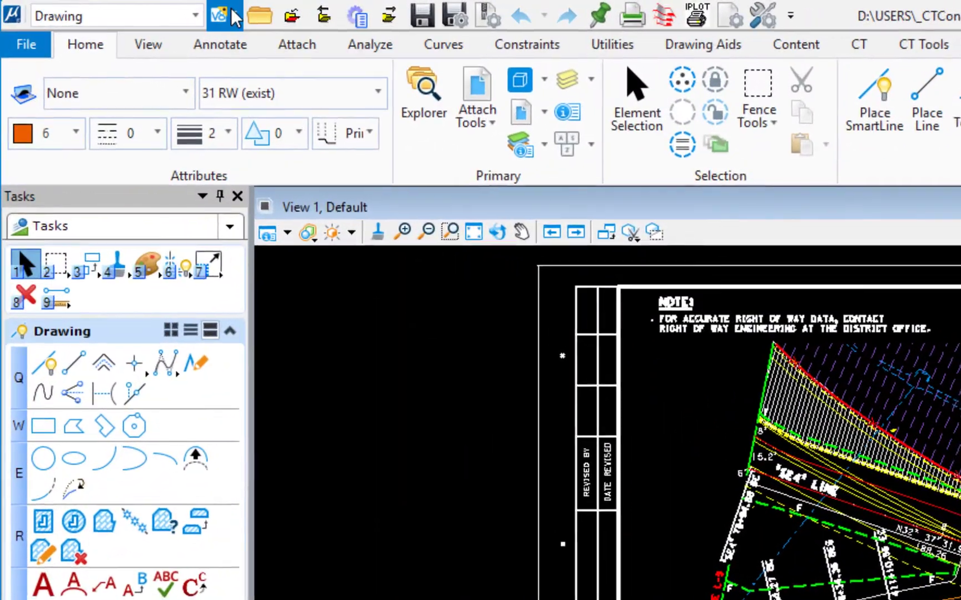
Return the legacy task display to the Ribbon layout and switch the workflow from Task Navigation to Drawing.
{"action": "left_click", "coordinate": [106, 7]}
{"action": "left_click", "coordinate": [252, 49]}
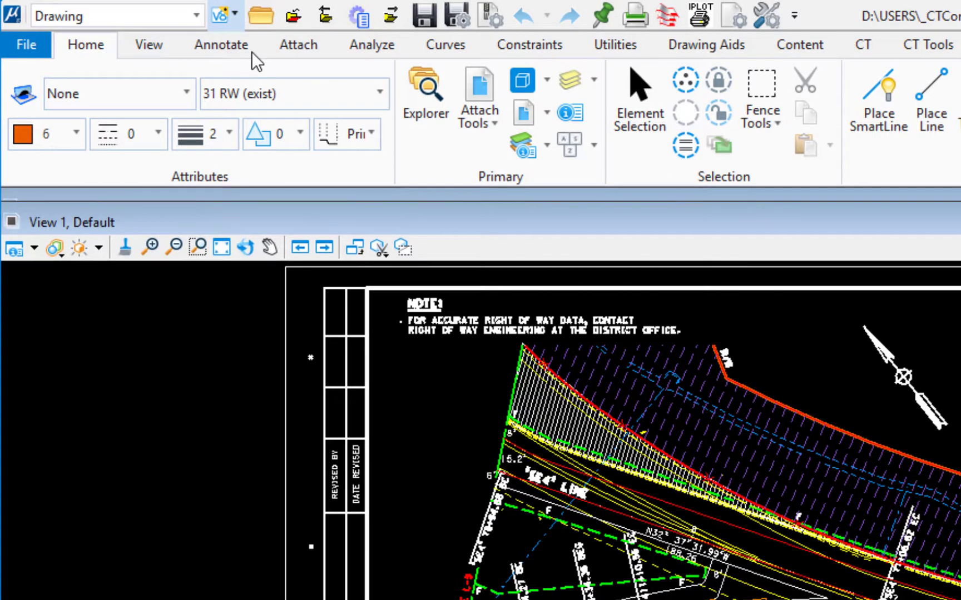
{"action": "left_click", "coordinate": [115, 21]}
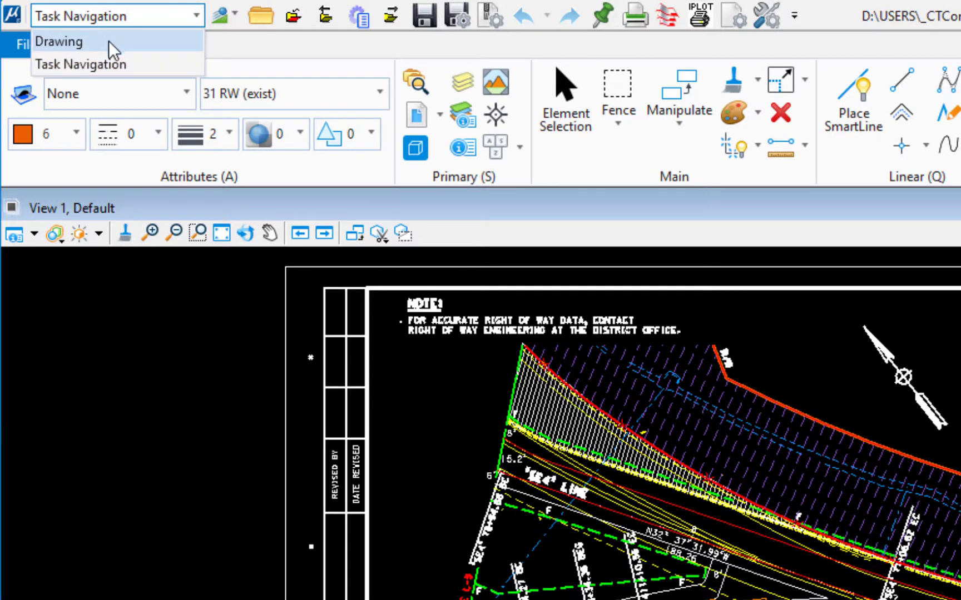
{"action": "left_click", "coordinate": [108, 40]}
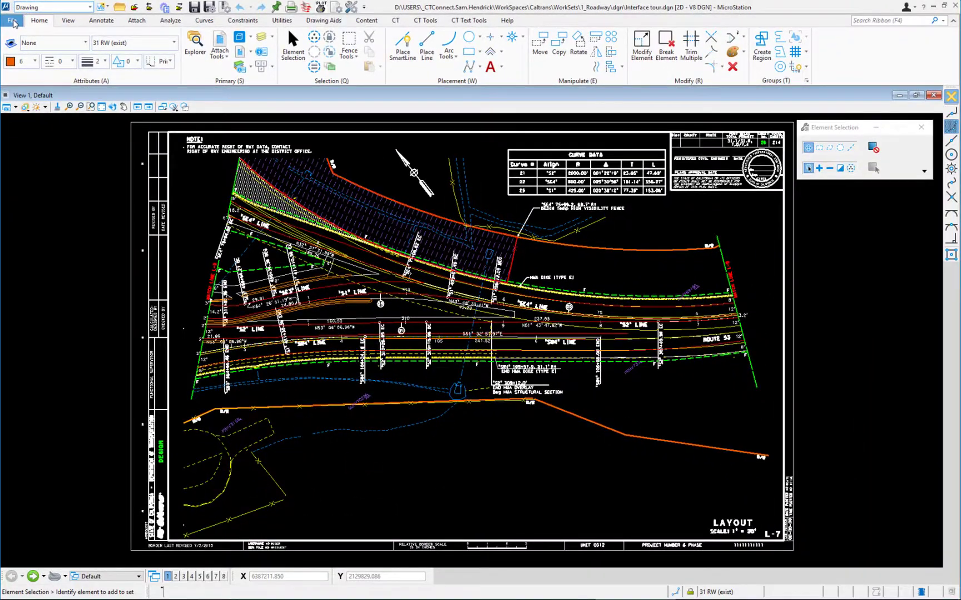
Review the user settings categories, including Preferences, and return to the drawing.
{"action": "left_click", "coordinate": [12, 21]}
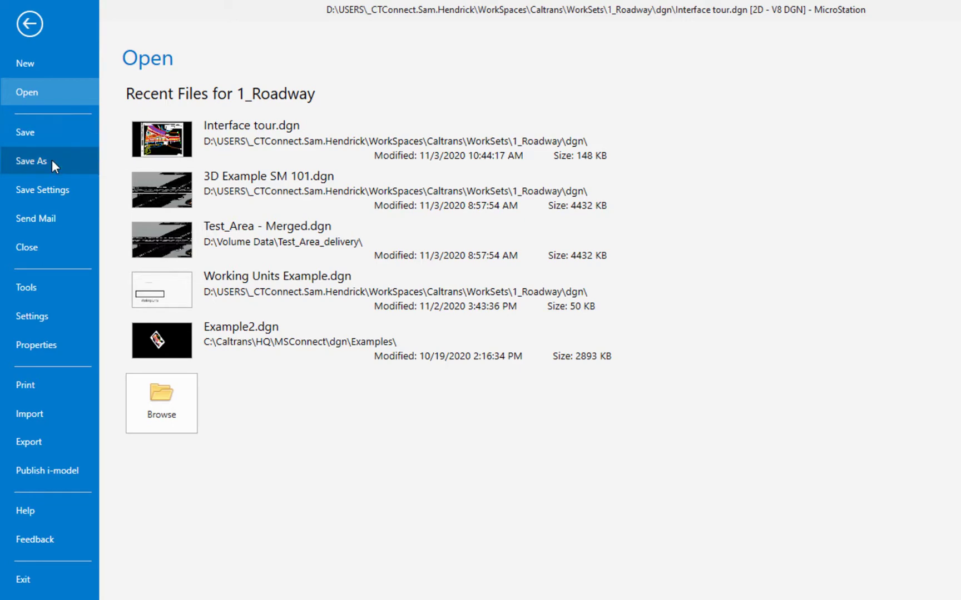
{"action": "left_click", "coordinate": [45, 321]}
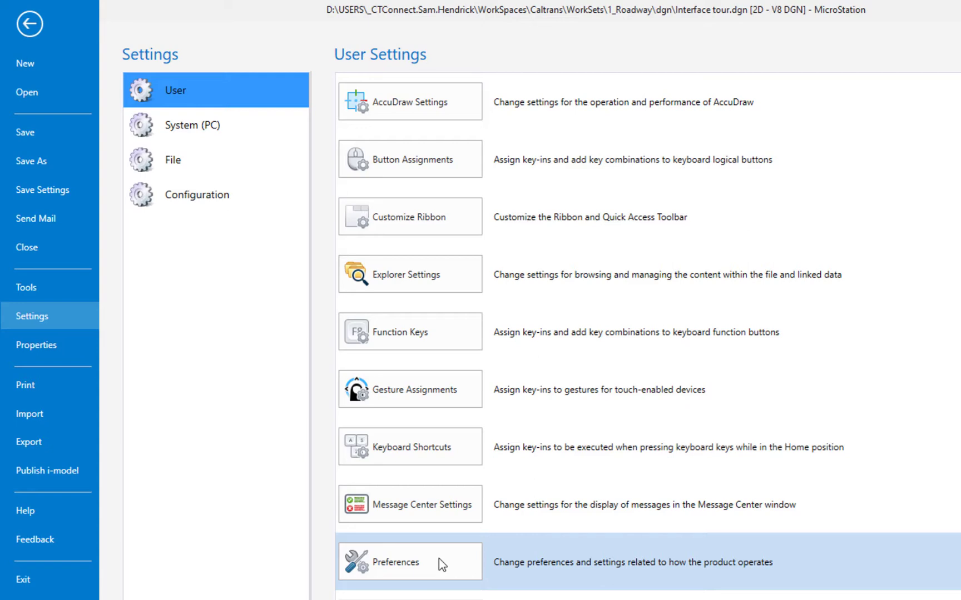
{"action": "left_click", "coordinate": [30, 25]}
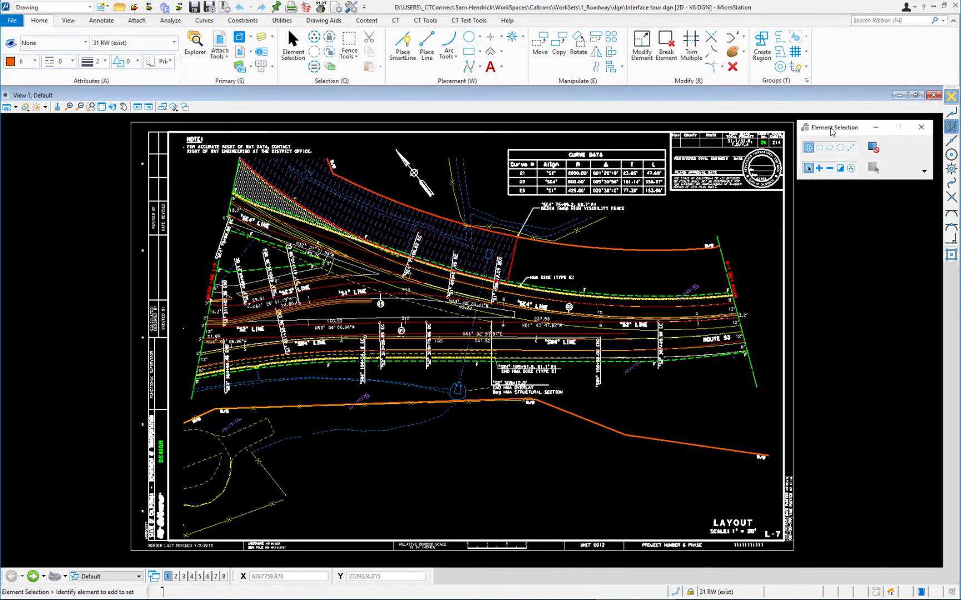
Move the tool settings window near the placement tools, view the Place SmartLine and Place Circle settings, and move it back.
{"action": "mouse_move", "coordinate": [832, 132]}
{"action": "left_mouse_down"}
{"action": "mouse_move", "coordinate": [562, 143]}
{"action": "mouse_move", "coordinate": [426, 135]}
{"action": "left_mouse_up"}
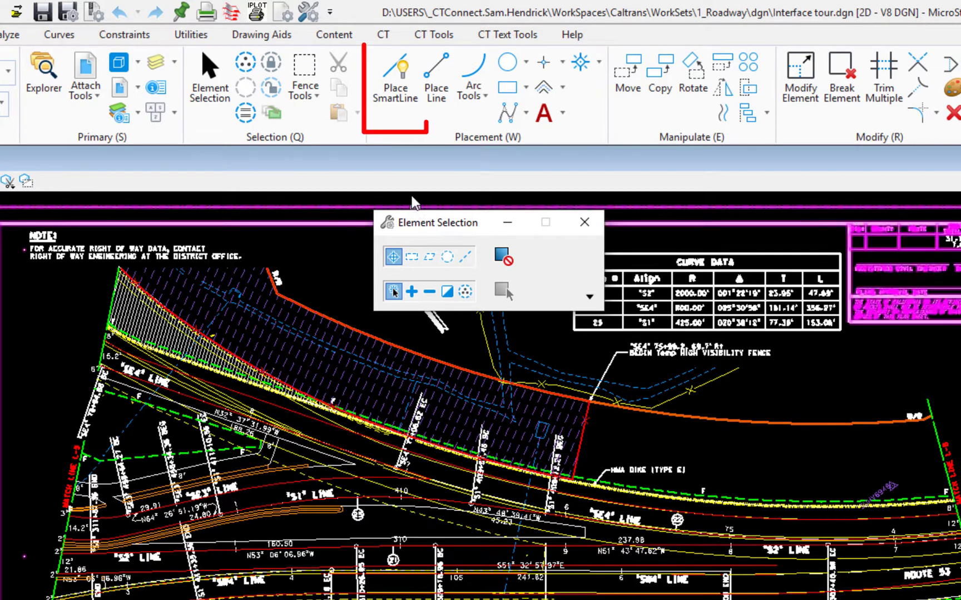
{"action": "left_click", "coordinate": [393, 89]}
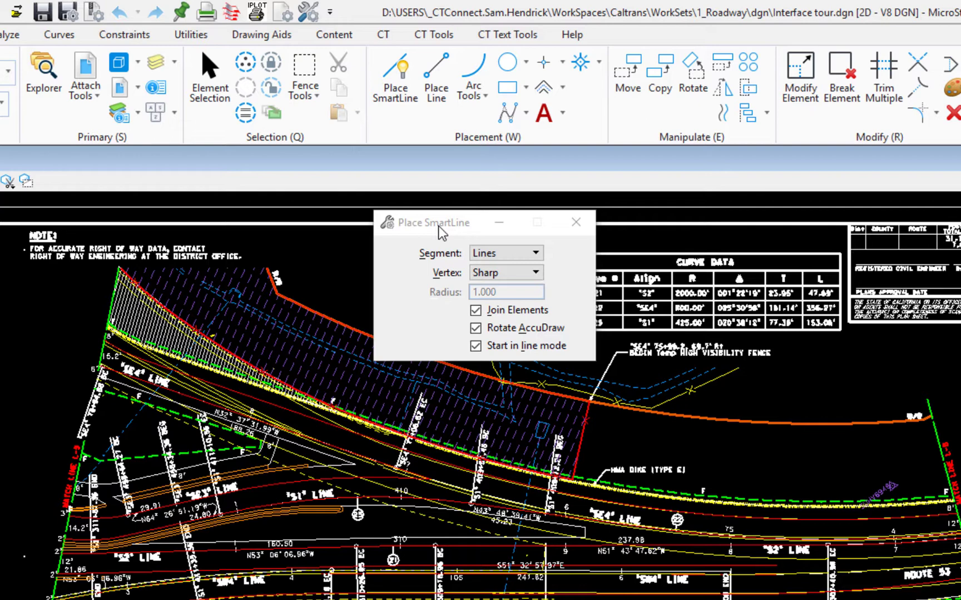
{"action": "left_click", "coordinate": [507, 64]}
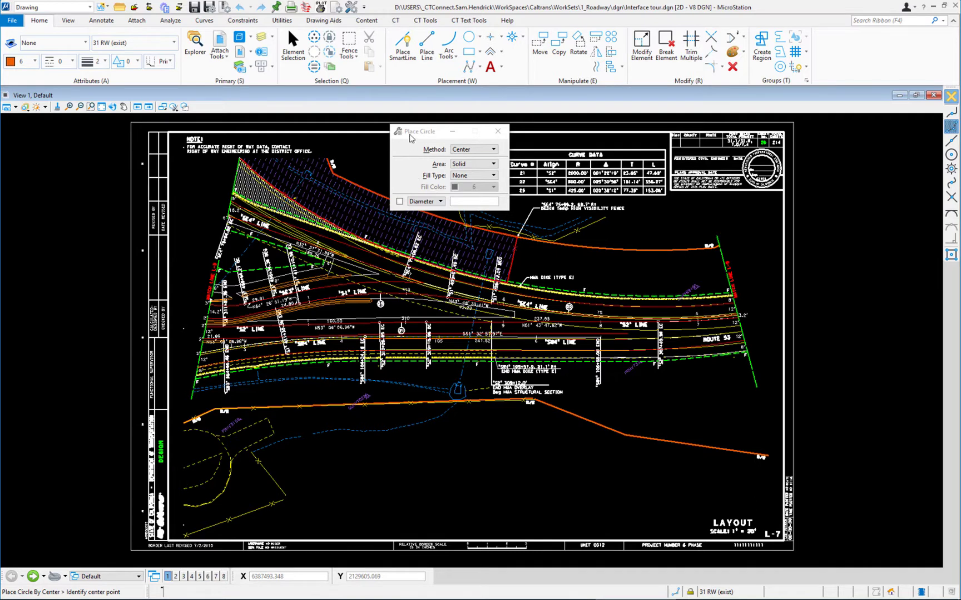
{"action": "mouse_move", "coordinate": [411, 135]}
{"action": "left_mouse_down"}
{"action": "mouse_move", "coordinate": [683, 149]}
{"action": "mouse_move", "coordinate": [831, 133]}
{"action": "left_mouse_up"}
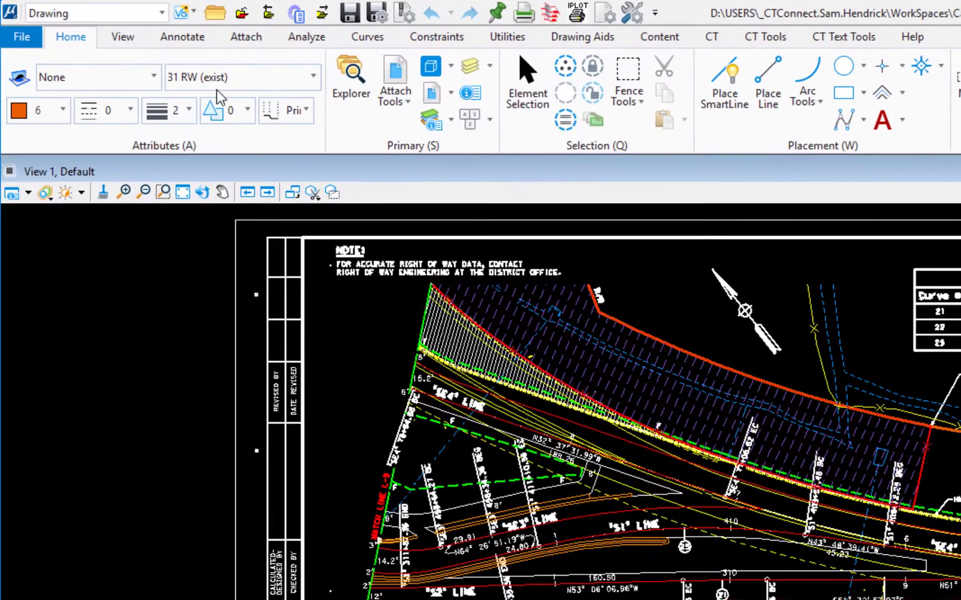
Look through the View, Annotate and Attach tool groups of the Drawing workflow.
{"action": "left_click", "coordinate": [134, 39]}
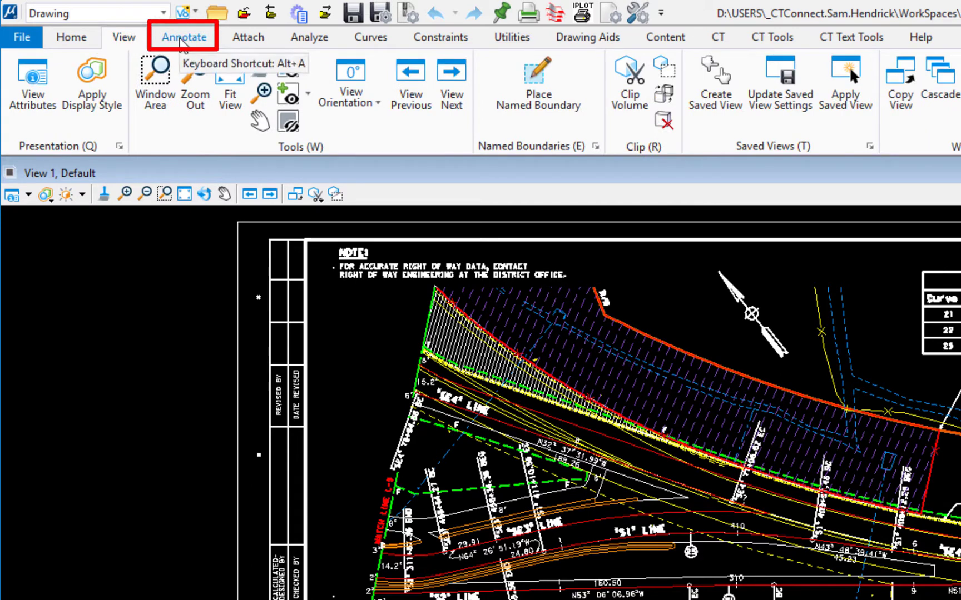
{"action": "left_click", "coordinate": [181, 40]}
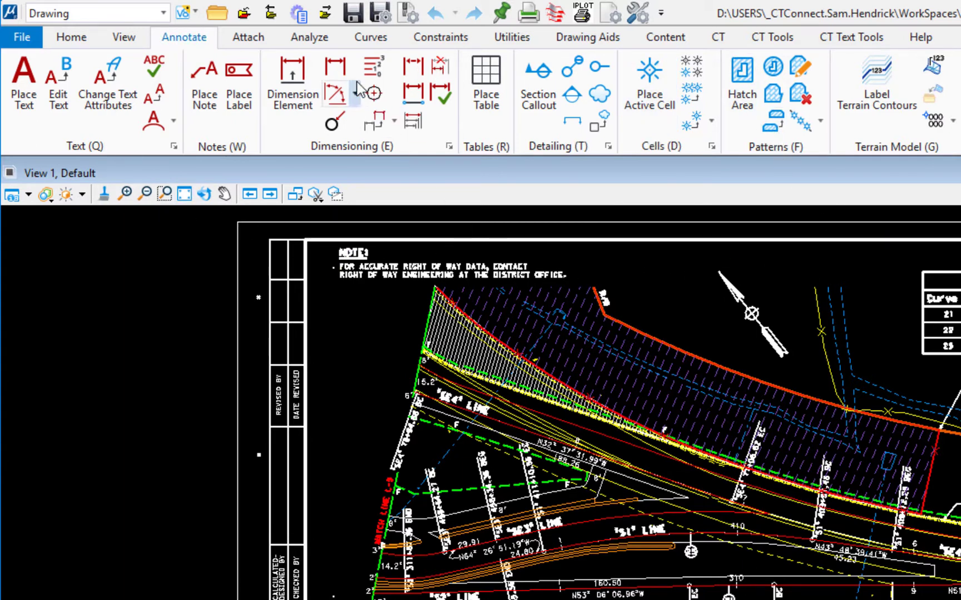
{"action": "left_click", "coordinate": [251, 39]}
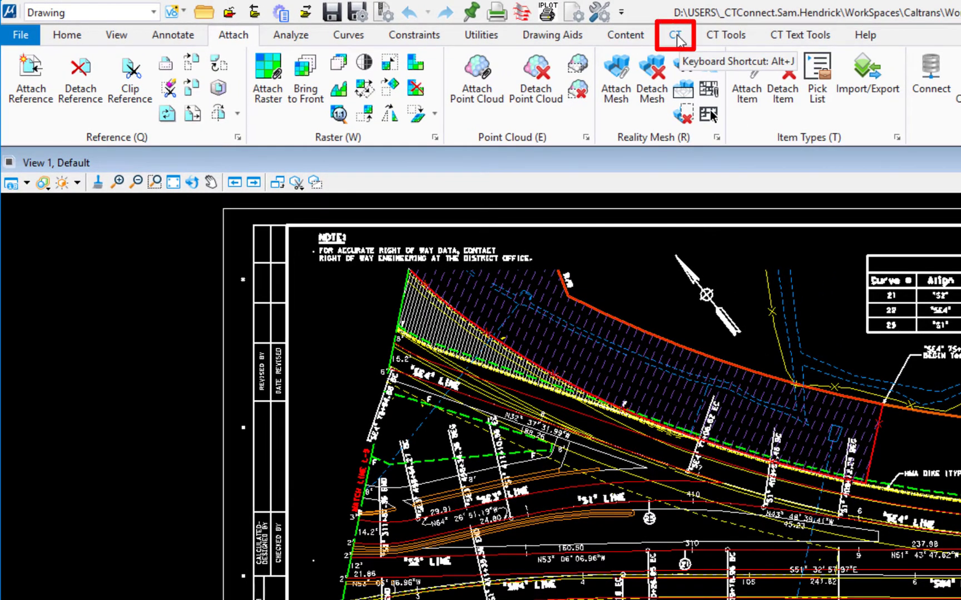
Open the CT Line Style Selector, move it clear of the curve data table, and bring back the Home tools.
{"action": "left_click", "coordinate": [676, 35]}
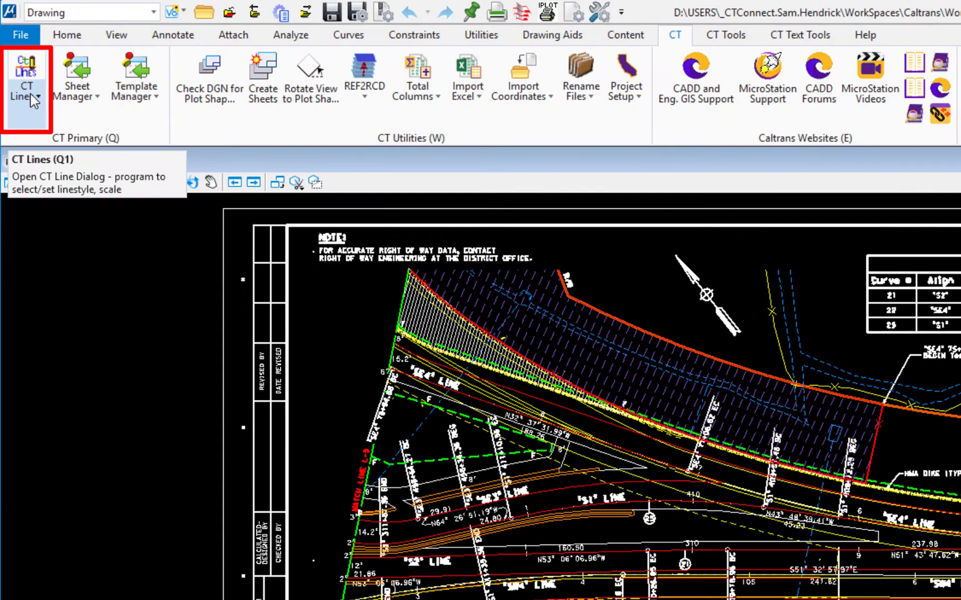
{"action": "left_click", "coordinate": [27, 83]}
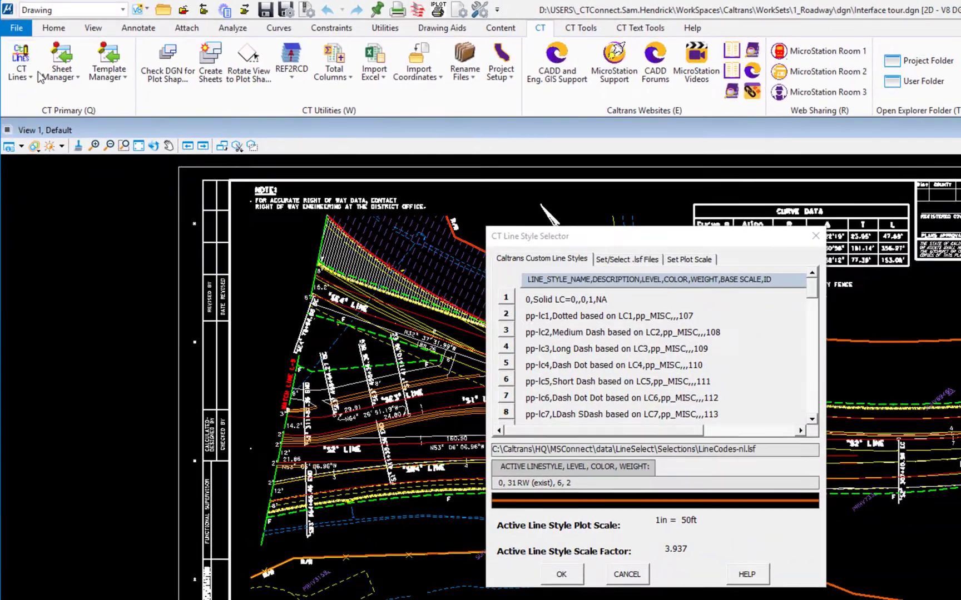
{"action": "left_click_drag", "start_coordinate": [516, 241], "coordinate": [142, 205]}
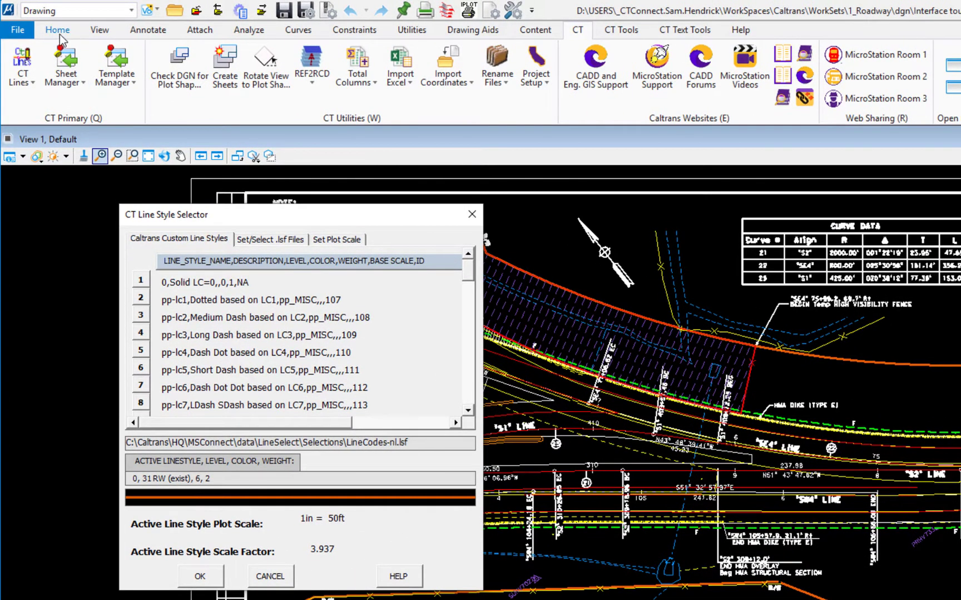
{"action": "left_click", "coordinate": [60, 35]}
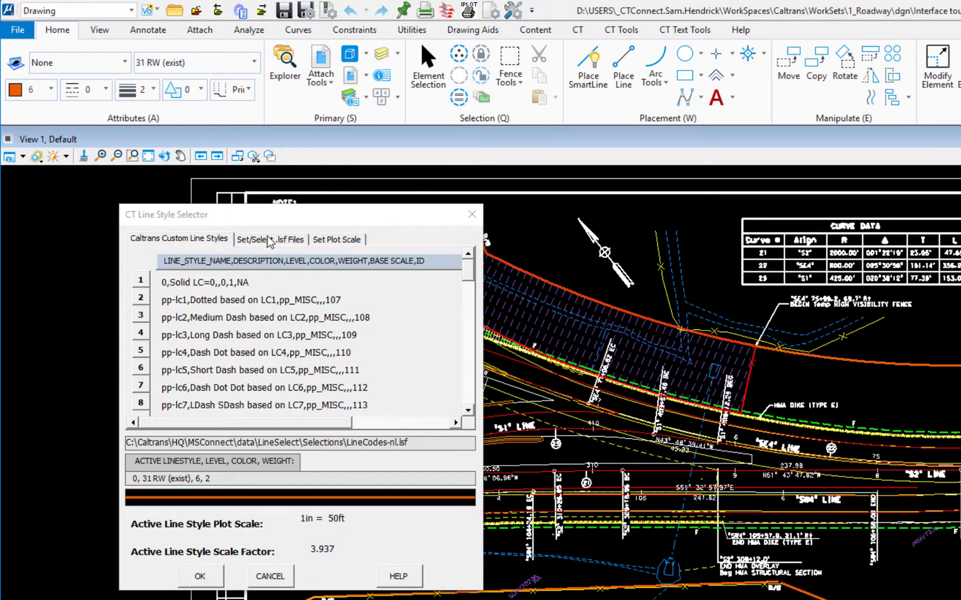
Load the LineCodes-nl line style file of Set A in the CT Line Style Selector.
{"action": "left_click", "coordinate": [259, 240]}
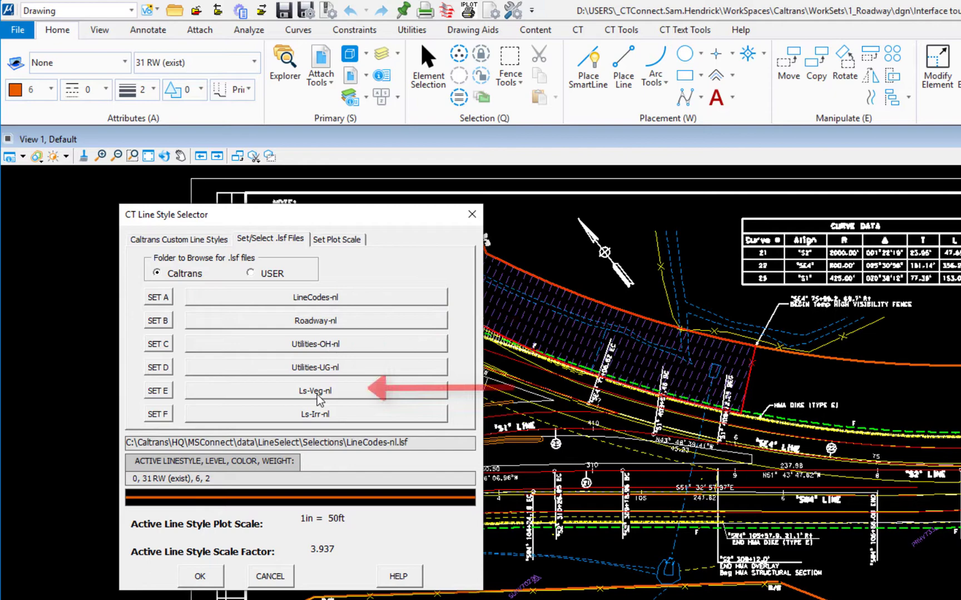
{"action": "left_click", "coordinate": [296, 300]}
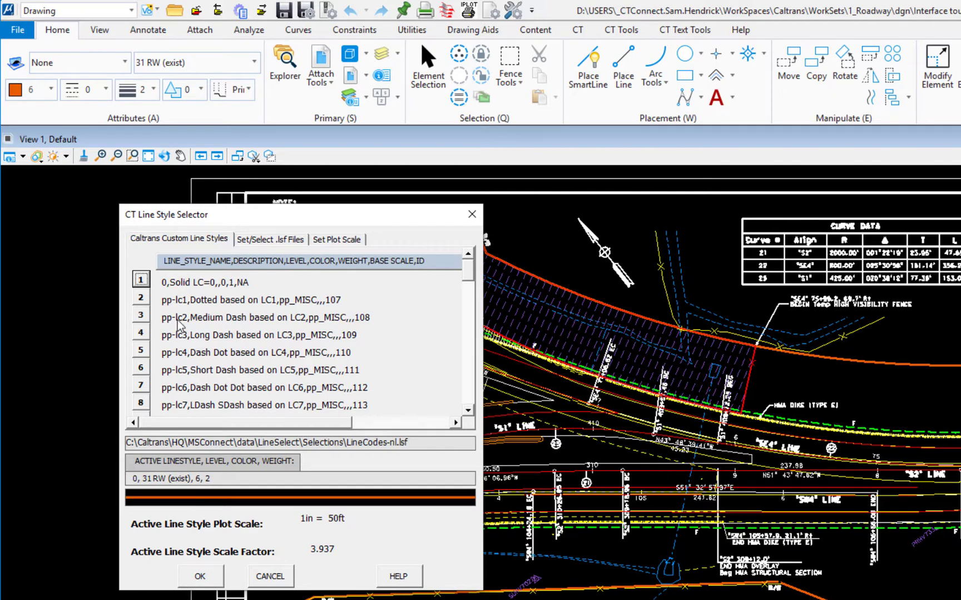
Choose the pp-match match line style in the Caltrans custom line styles list and dismiss the CT Line Style Selector.
{"action": "left_click", "coordinate": [469, 411]}
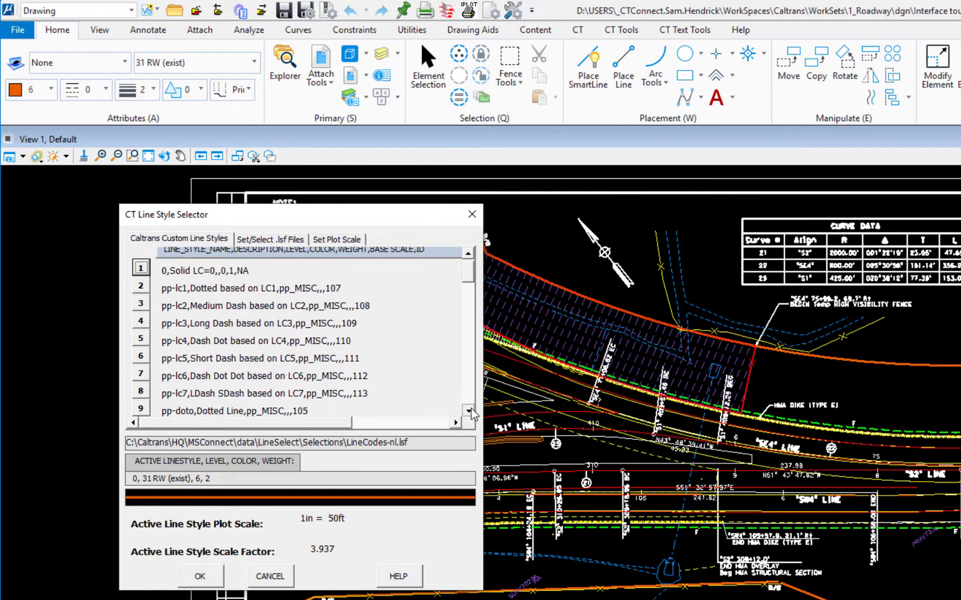
{"action": "left_click", "coordinate": [469, 411]}
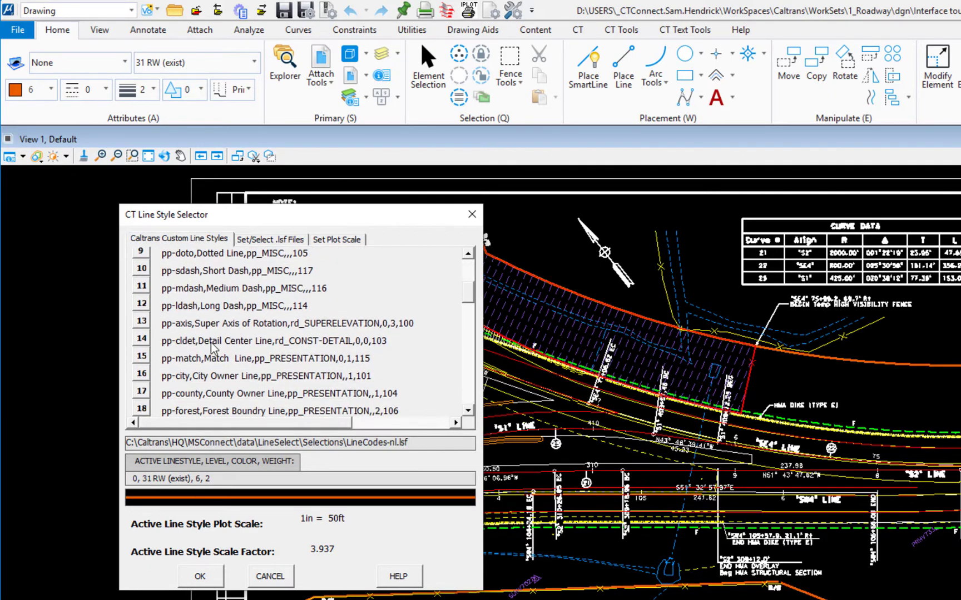
{"action": "left_click", "coordinate": [141, 356]}
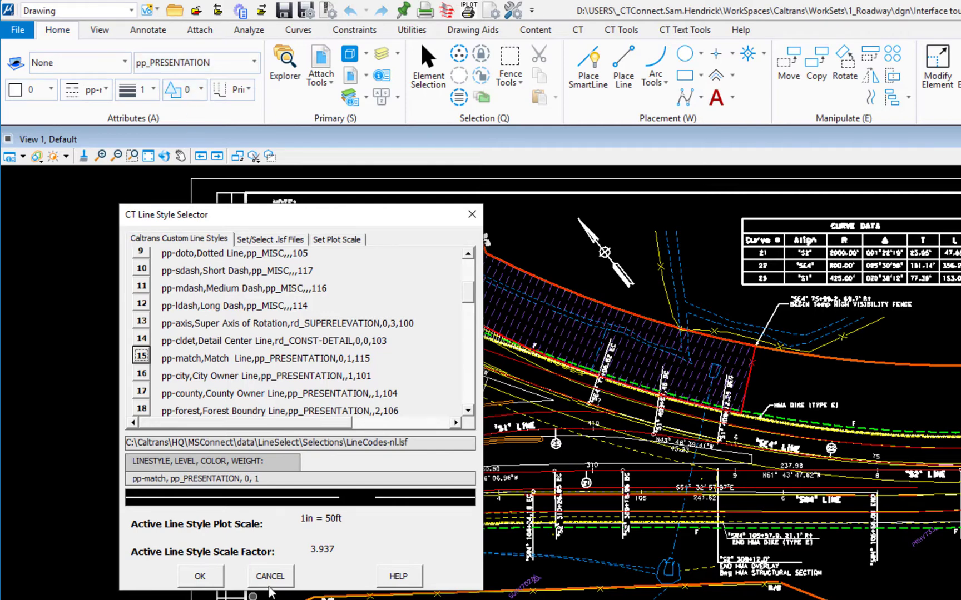
{"action": "left_click", "coordinate": [272, 578]}
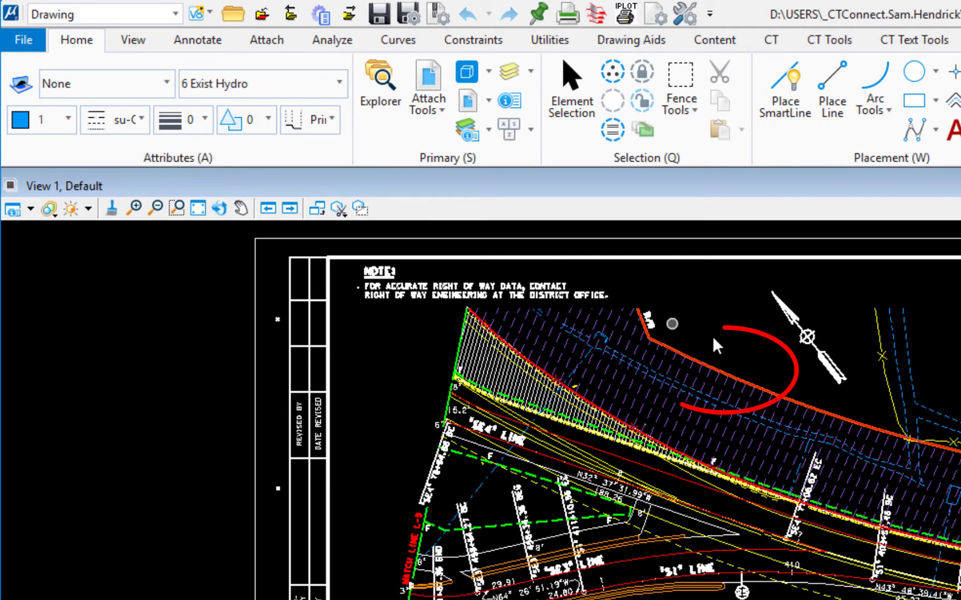
Match the active element attributes to the orange complex chain on level 34 WPC Temp near the north arrow.
{"action": "mouse_move", "coordinate": [732, 376]}
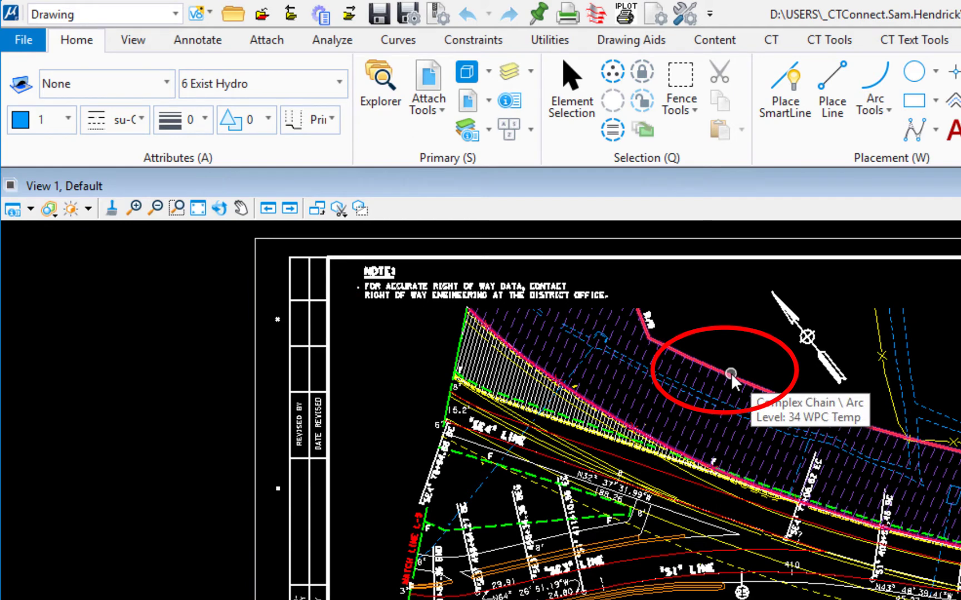
{"action": "left_click", "coordinate": [731, 373]}
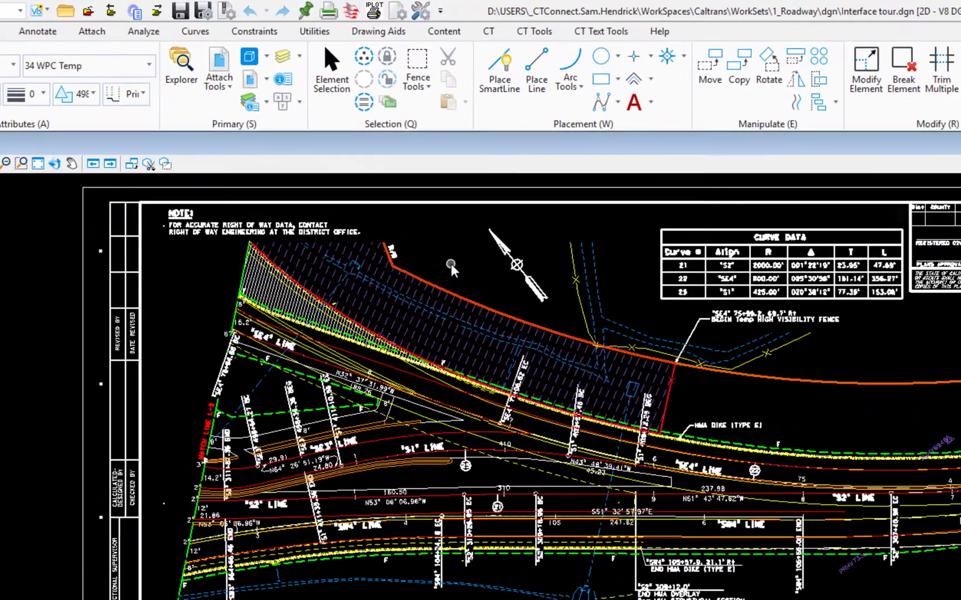
Start the Copy tool and switch to Measure Distance, using the pop-up tools at the cursor.
{"action": "key", "text": "space"}
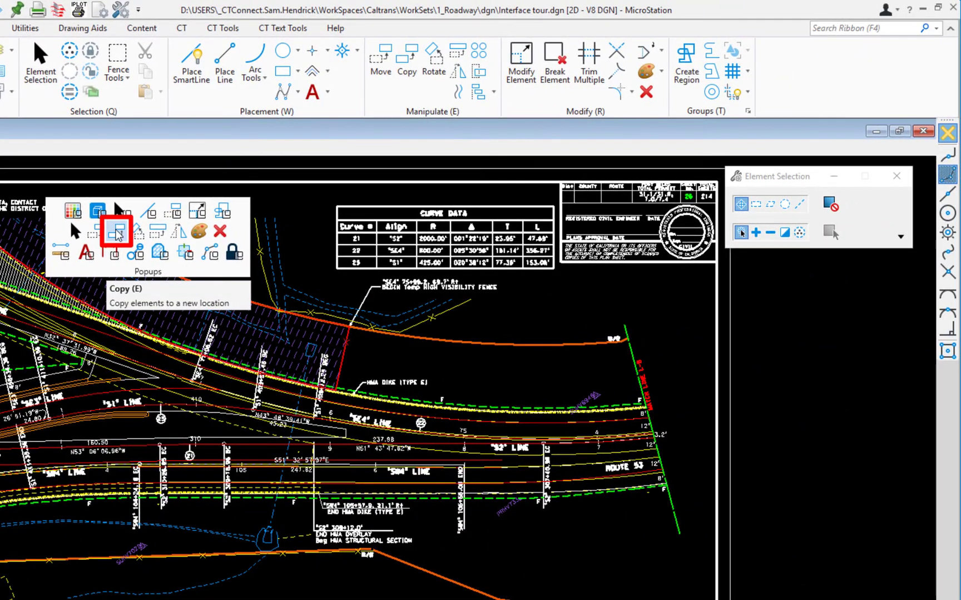
{"action": "left_click", "coordinate": [117, 234]}
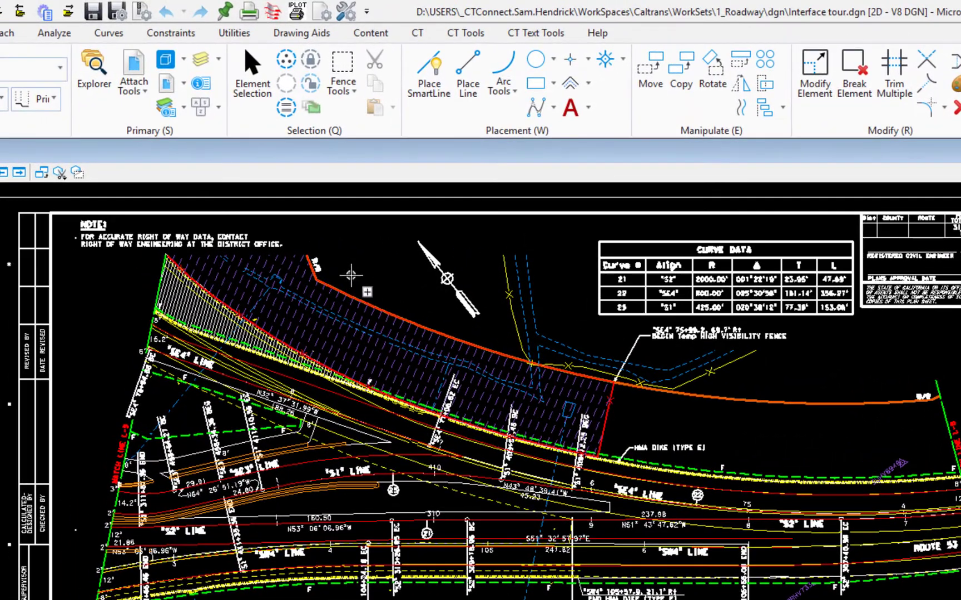
{"action": "key", "text": "space"}
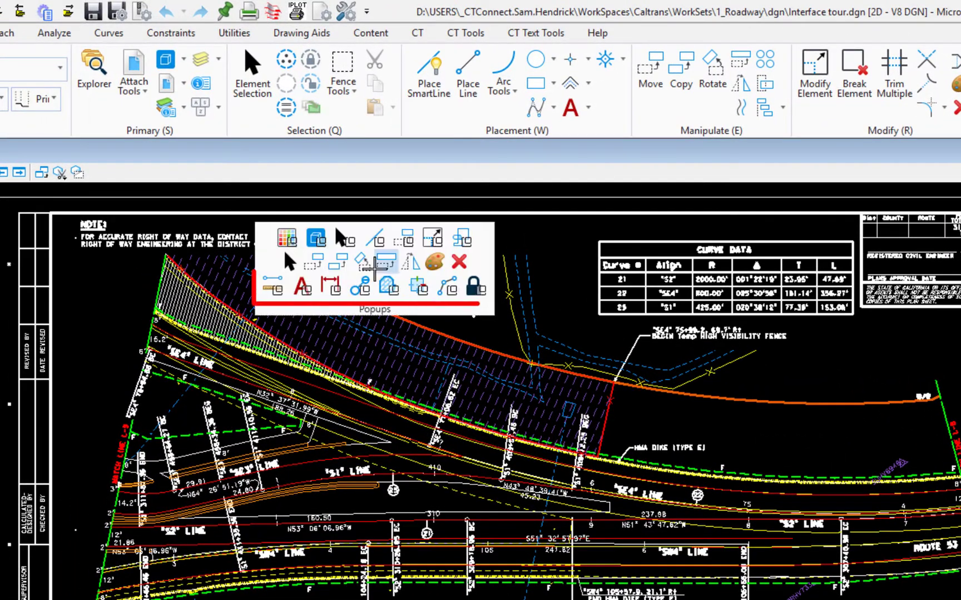
{"action": "left_click", "coordinate": [273, 289]}
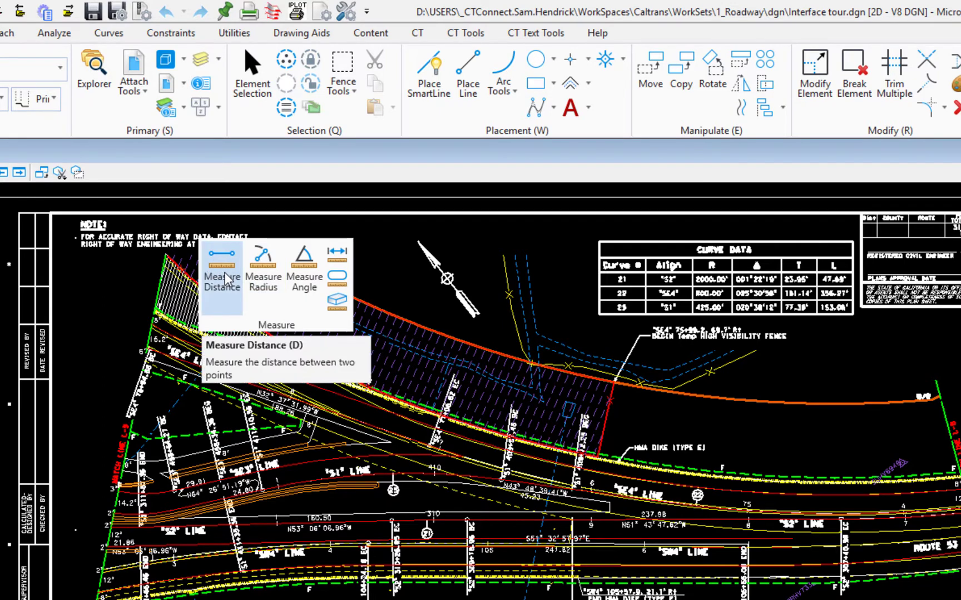
{"action": "left_click", "coordinate": [226, 278]}
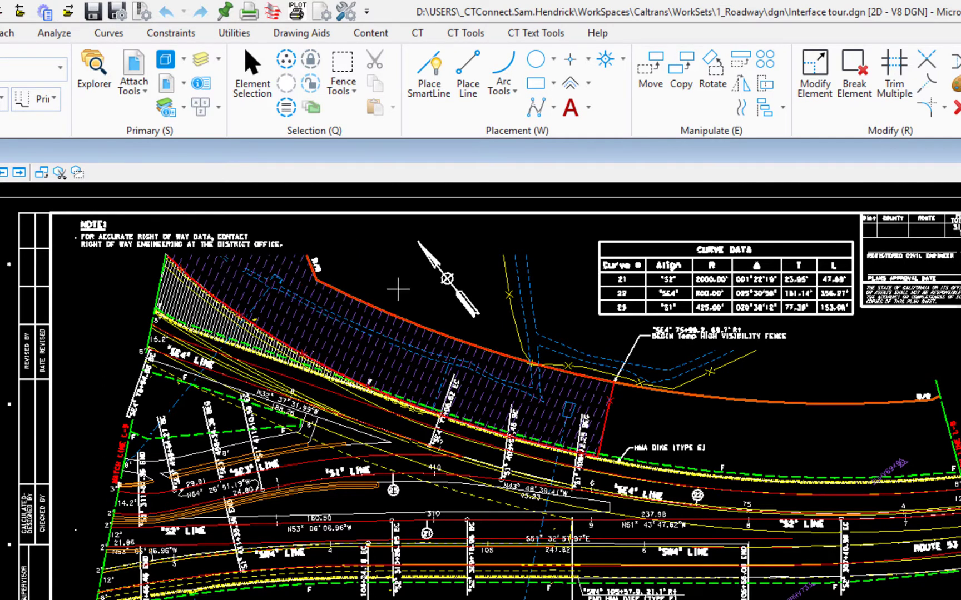
{"action": "key", "text": "space"}
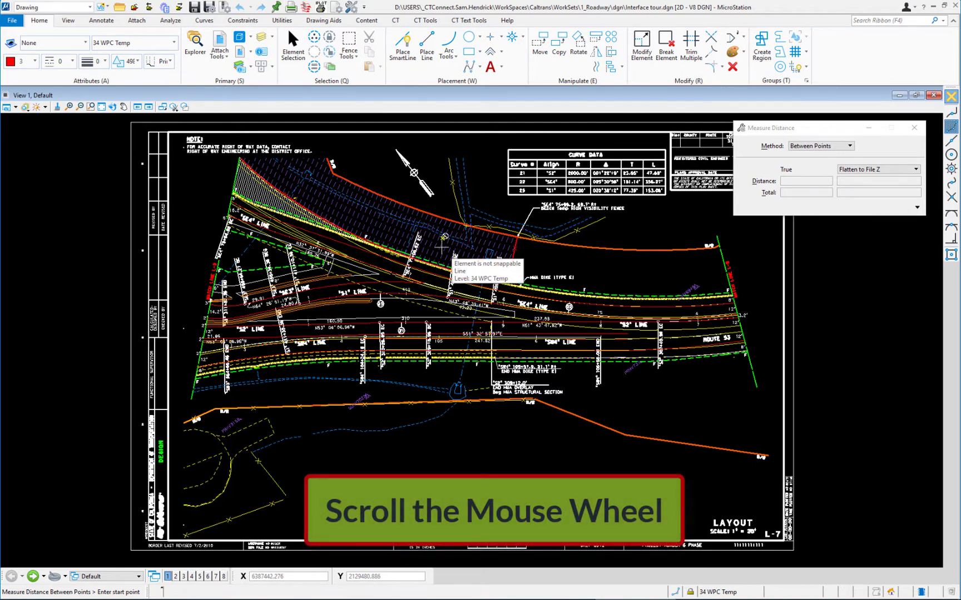
Try zooming and panning the layout sheet in View 1, and bring up the view controls at the cursor.
{"action": "scroll", "coordinate": [442, 248], "scroll_direction": "down", "scroll_amount": 2}
{"action": "scroll", "coordinate": [441, 249], "scroll_direction": "up", "scroll_amount": 2}
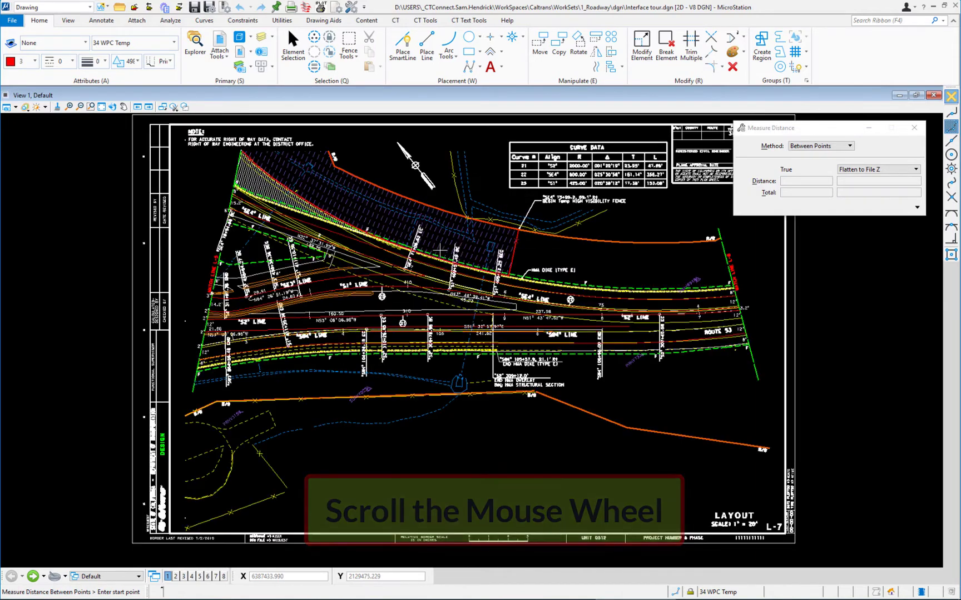
{"action": "scroll", "coordinate": [441, 251], "scroll_direction": "down", "scroll_amount": 3}
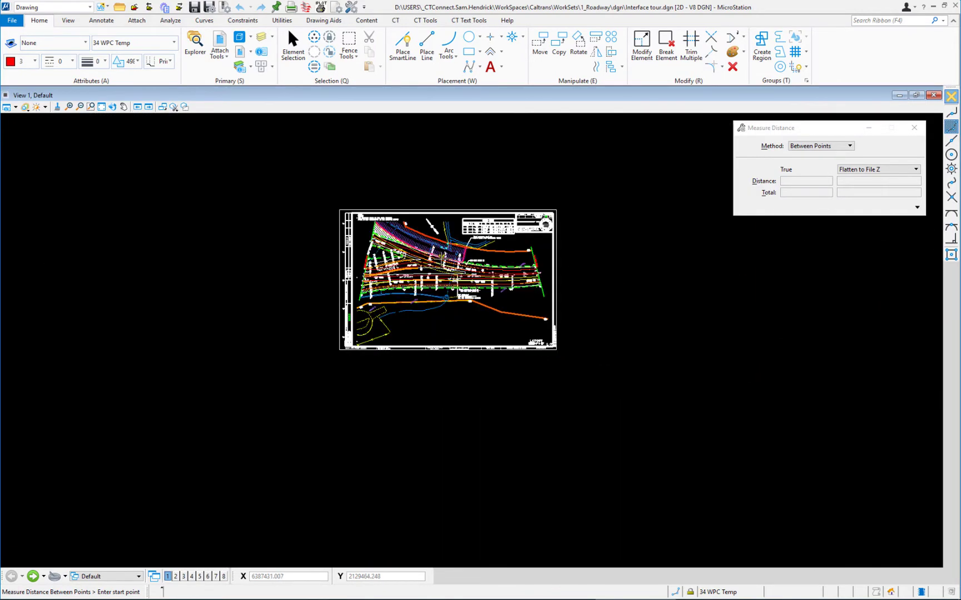
{"action": "scroll", "coordinate": [439, 263], "scroll_direction": "up", "scroll_amount": 3}
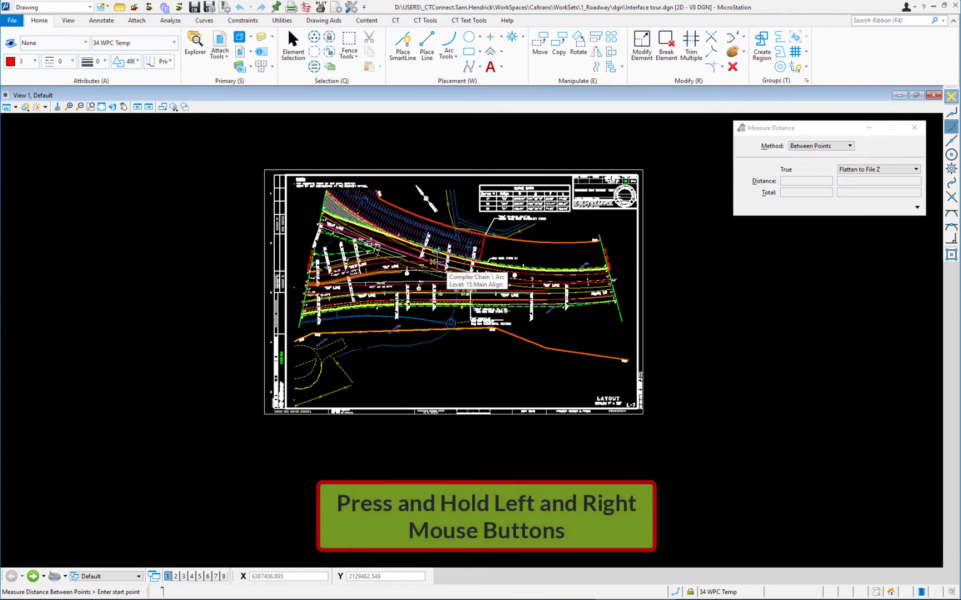
{"action": "mouse_move", "coordinate": [432, 261]}
{"action": "left_mouse_down"}
{"action": "mouse_move", "coordinate": [261, 293]}
{"action": "mouse_move", "coordinate": [535, 248]}
{"action": "mouse_move", "coordinate": [402, 264]}
{"action": "left_mouse_up"}
{"action": "right_click", "coordinate": [538, 267]}
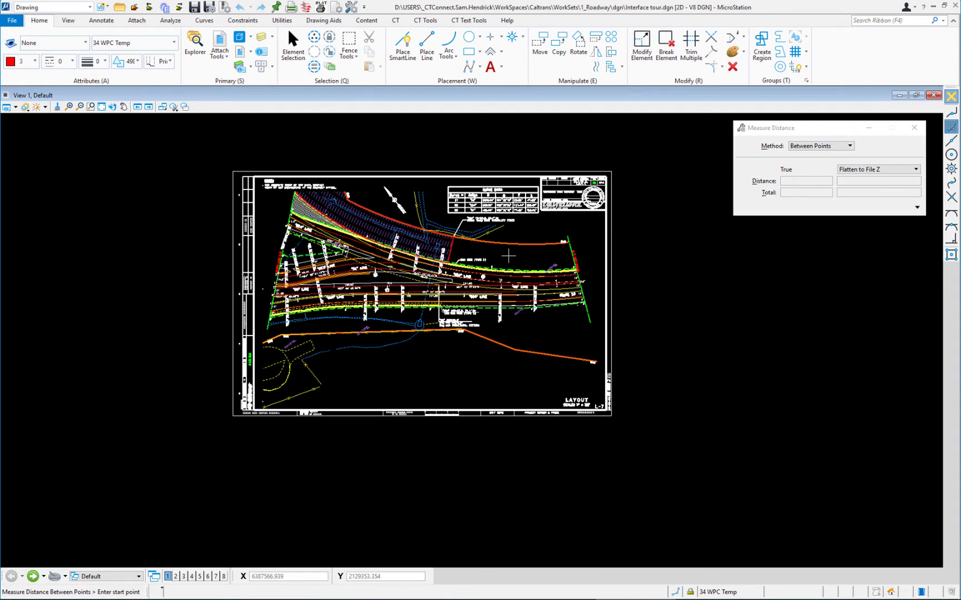
{"action": "scroll", "coordinate": [508, 256], "scroll_direction": "up", "scroll_amount": 2}
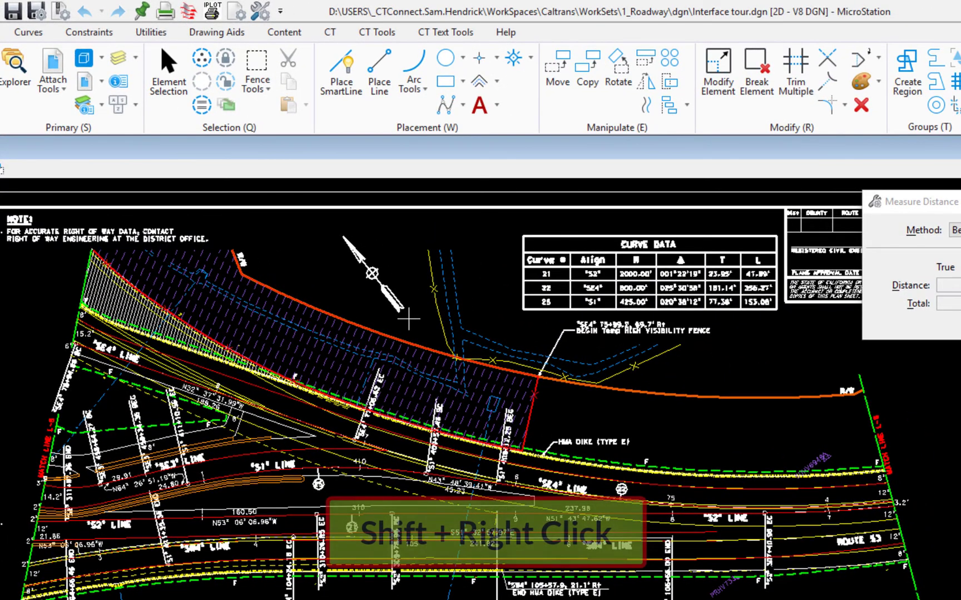
{"action": "right_click", "coordinate": [408, 320], "text": "shift"}
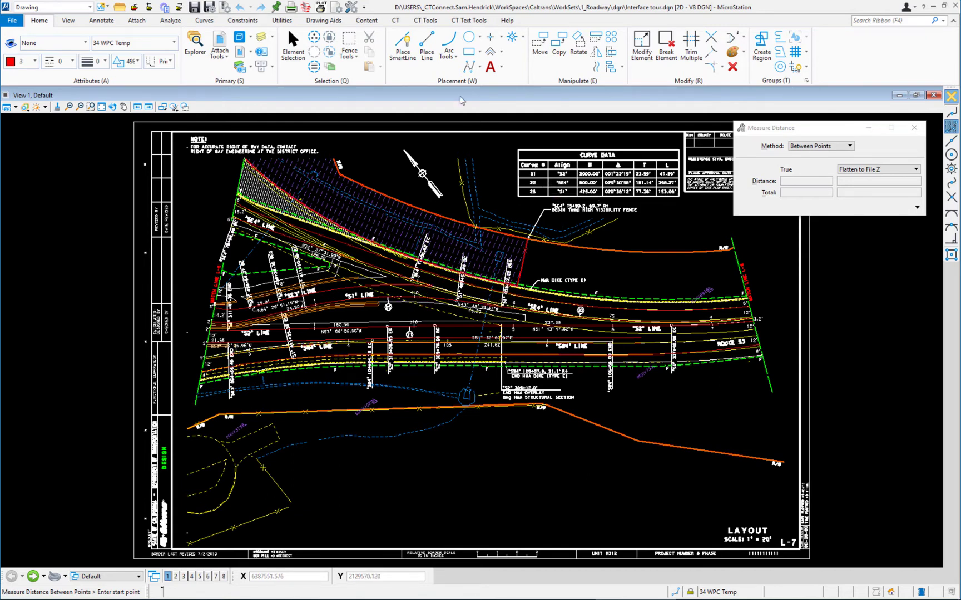
Start Place SmartLine and review which snap modes are shown in the snap toolbar.
{"action": "left_click", "coordinate": [405, 53]}
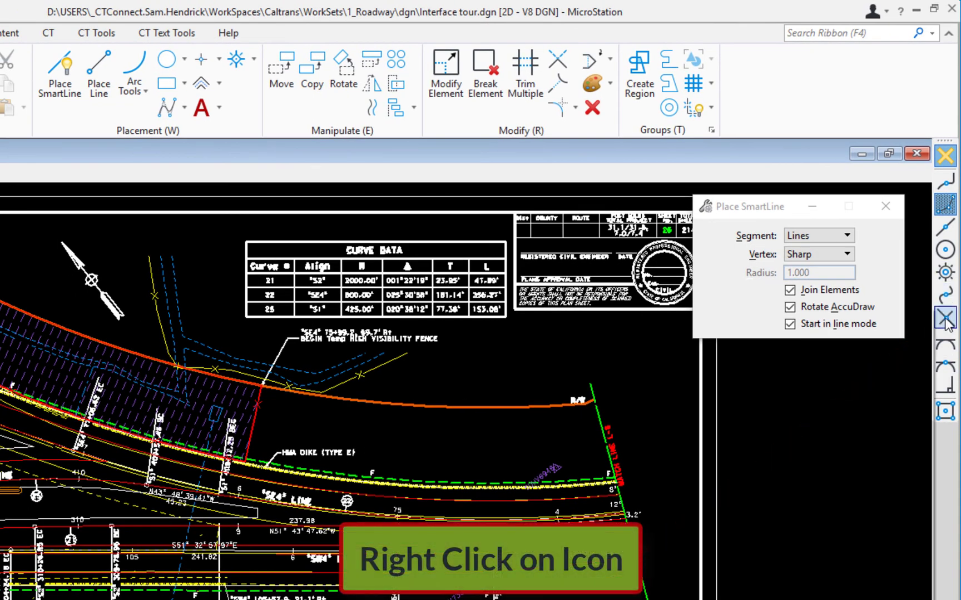
{"action": "right_click", "coordinate": [946, 322]}
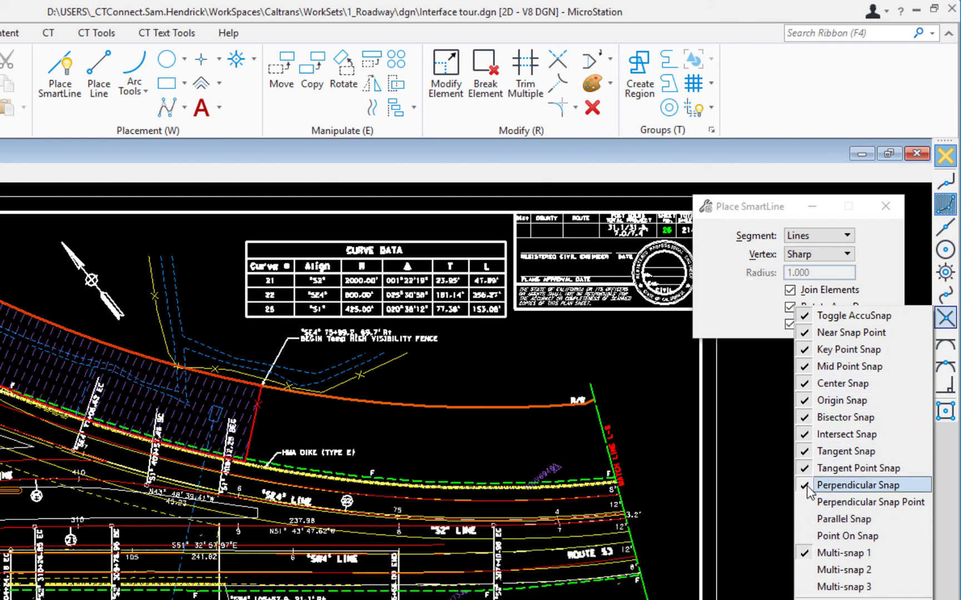
{"action": "left_click", "coordinate": [758, 472]}
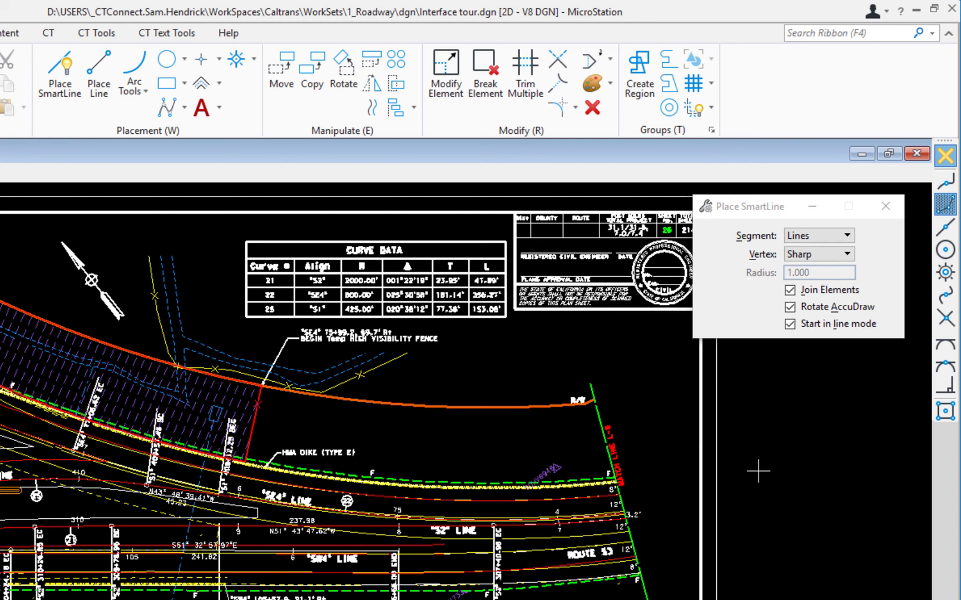